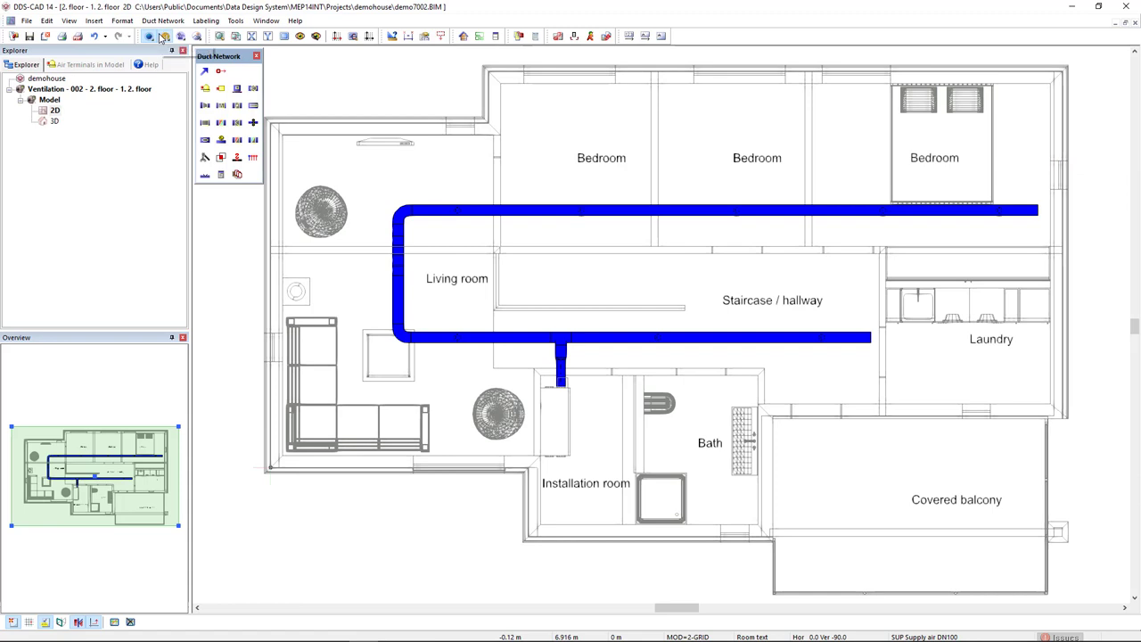
From the Architecture tools, create a new building zone named '2 floor'.
click(163, 36)
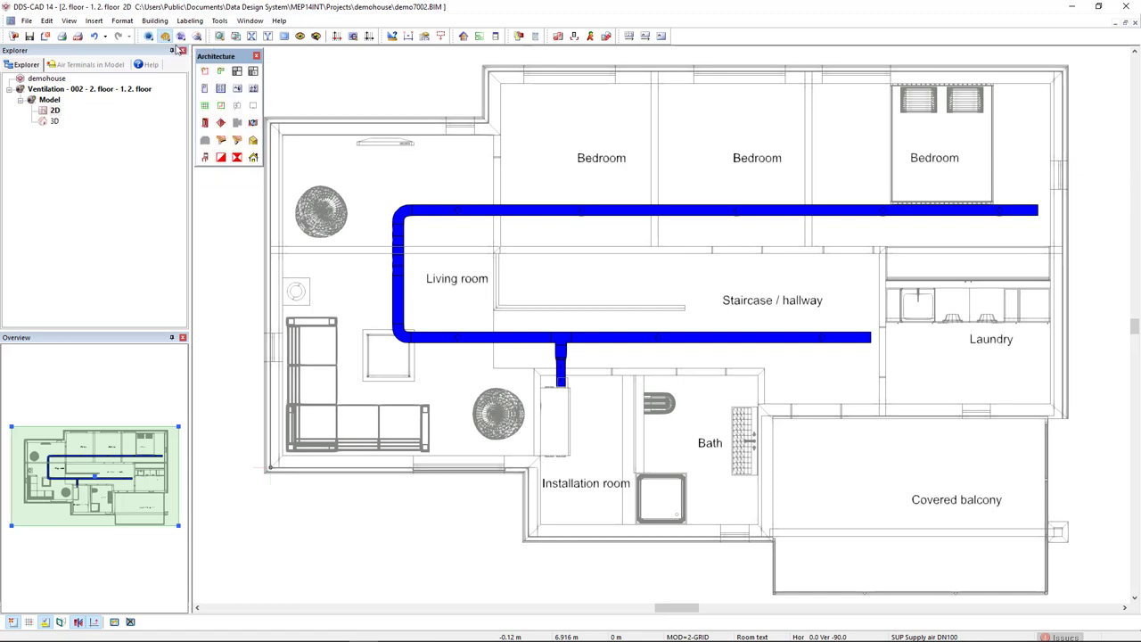
click(254, 72)
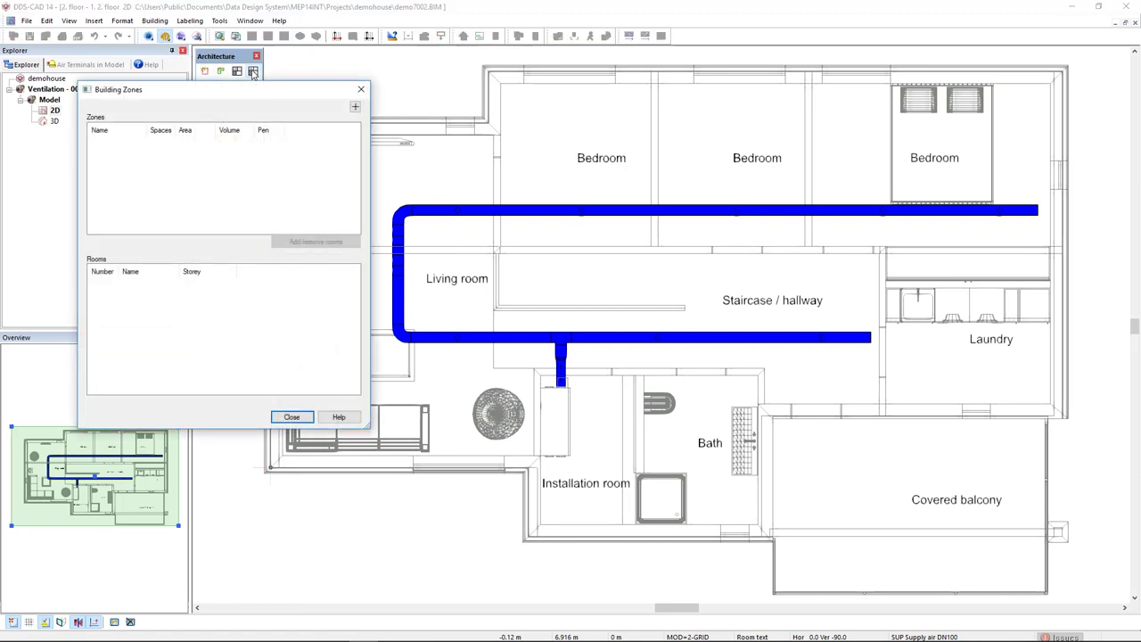
click(354, 108)
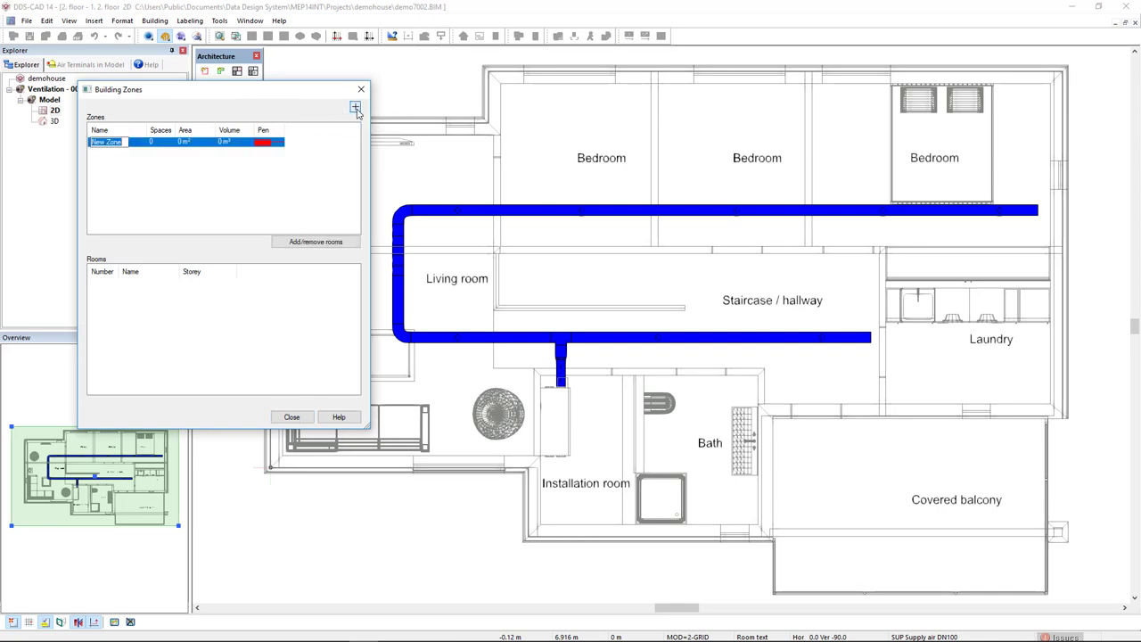
text(2 floor)
Add the living room, the three bedrooms and the staircase/hallway to the zone.
click(321, 243)
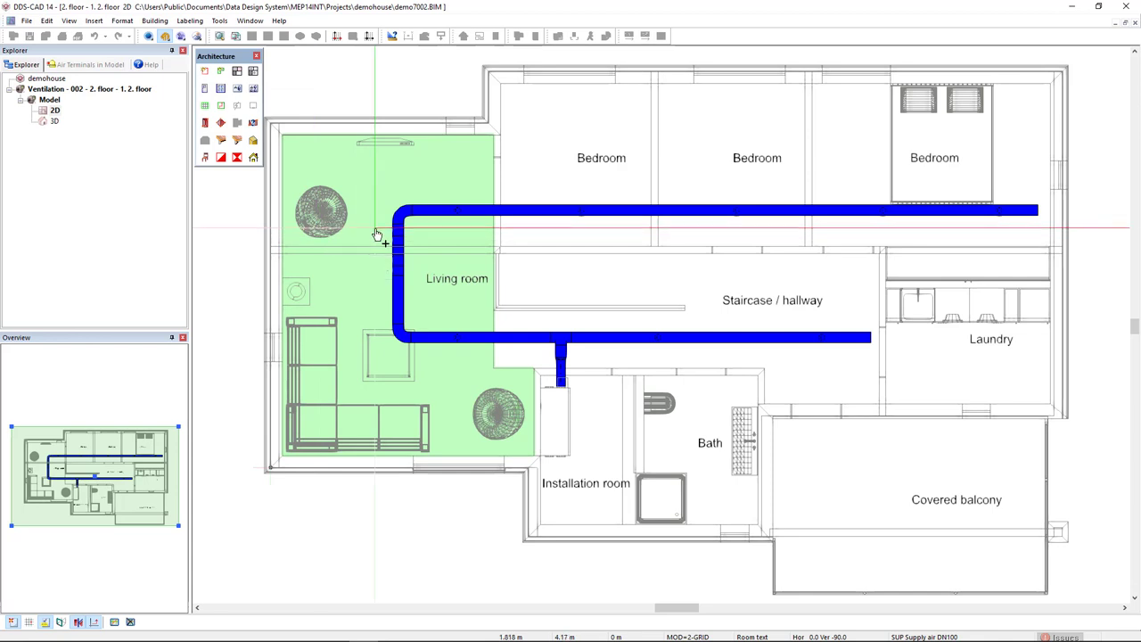
click(378, 235)
click(571, 197)
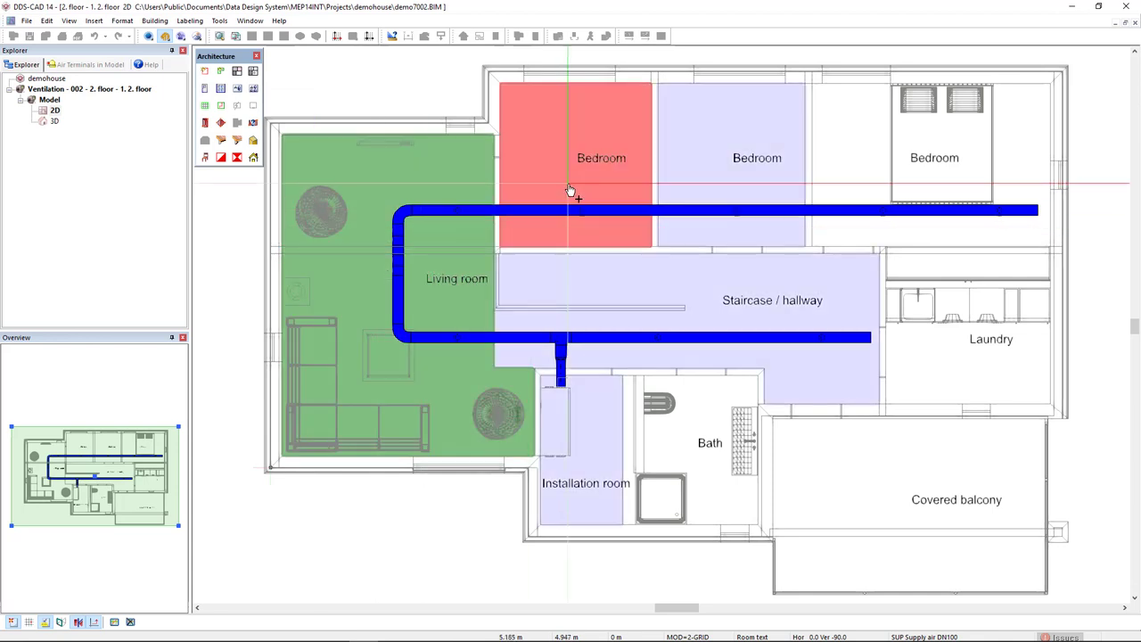
click(713, 187)
click(851, 179)
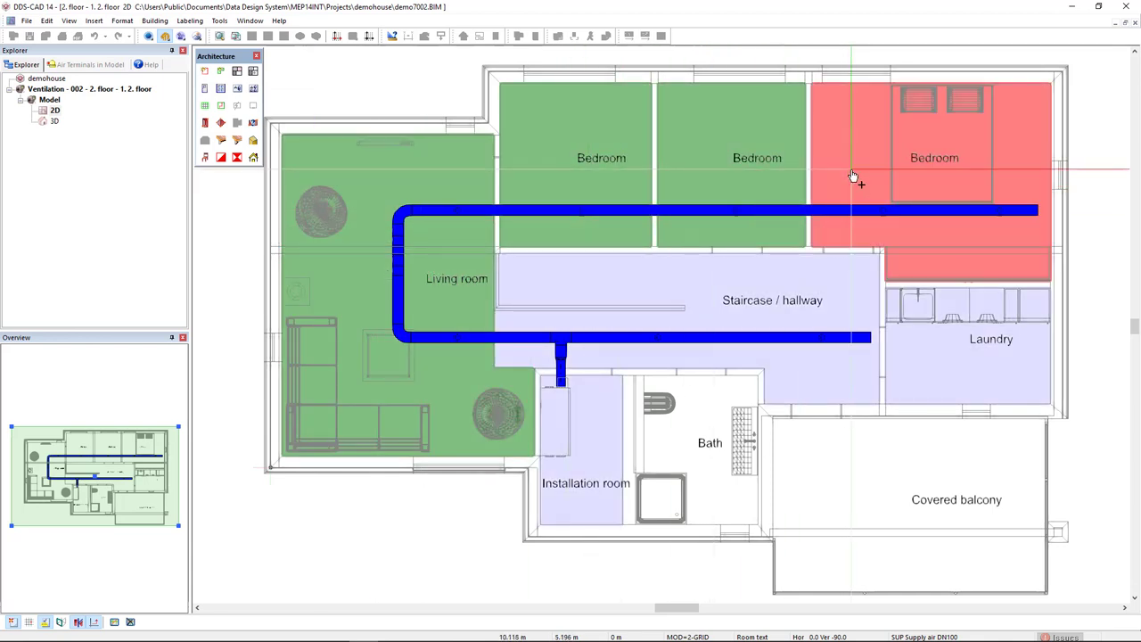
click(740, 288)
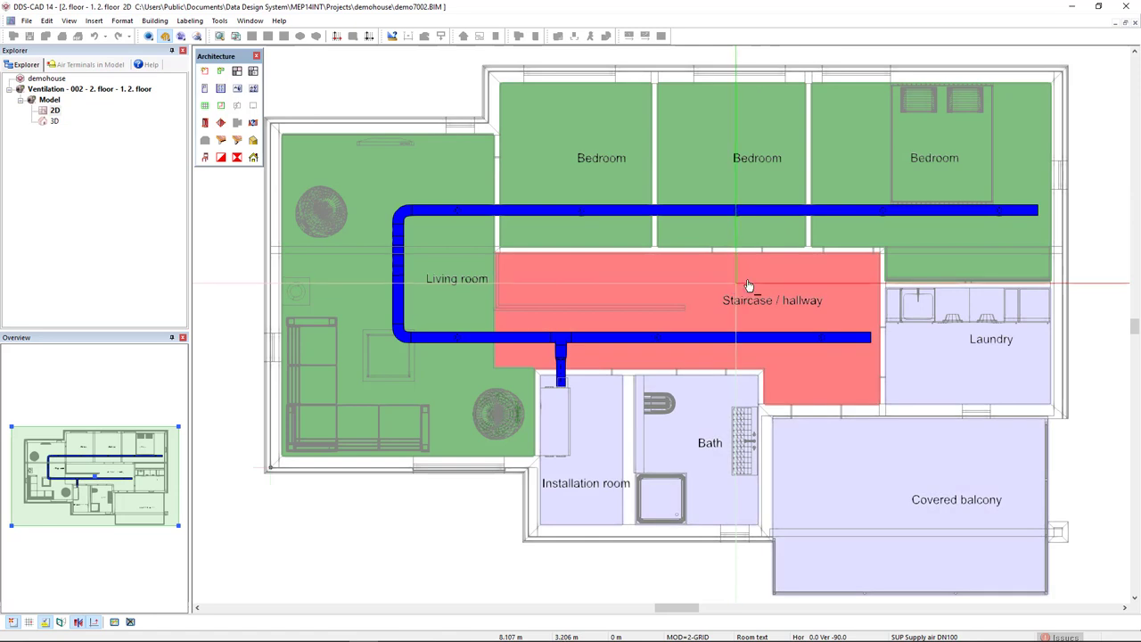
right_click(748, 286)
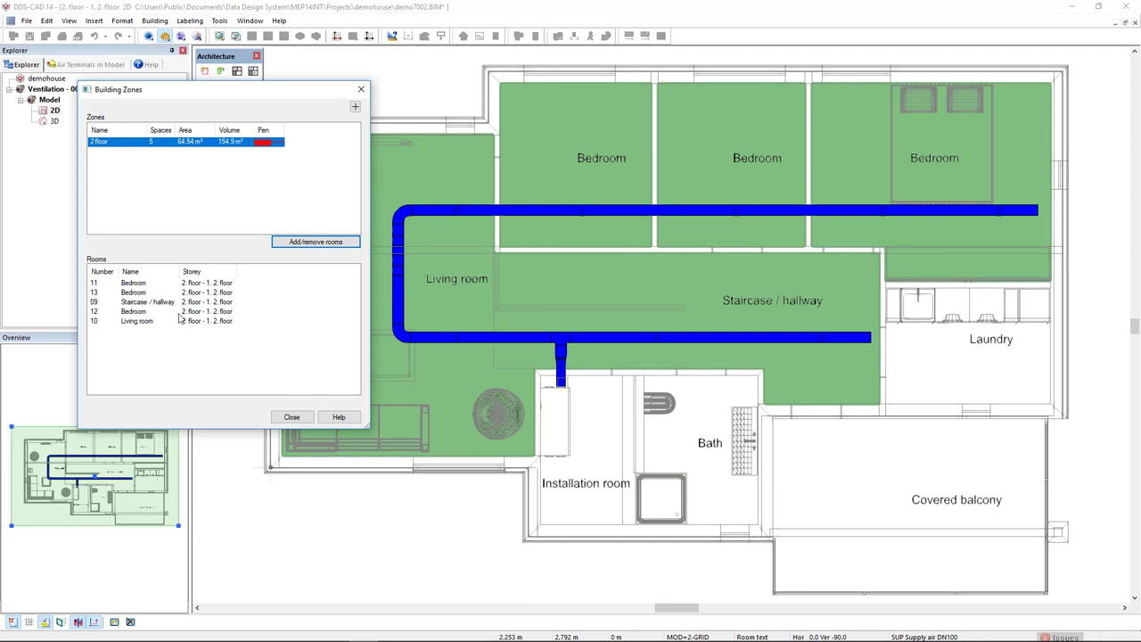
Close the zones manager and turn on View > Solid Fill Zones > Building Zones.
click(291, 417)
click(69, 21)
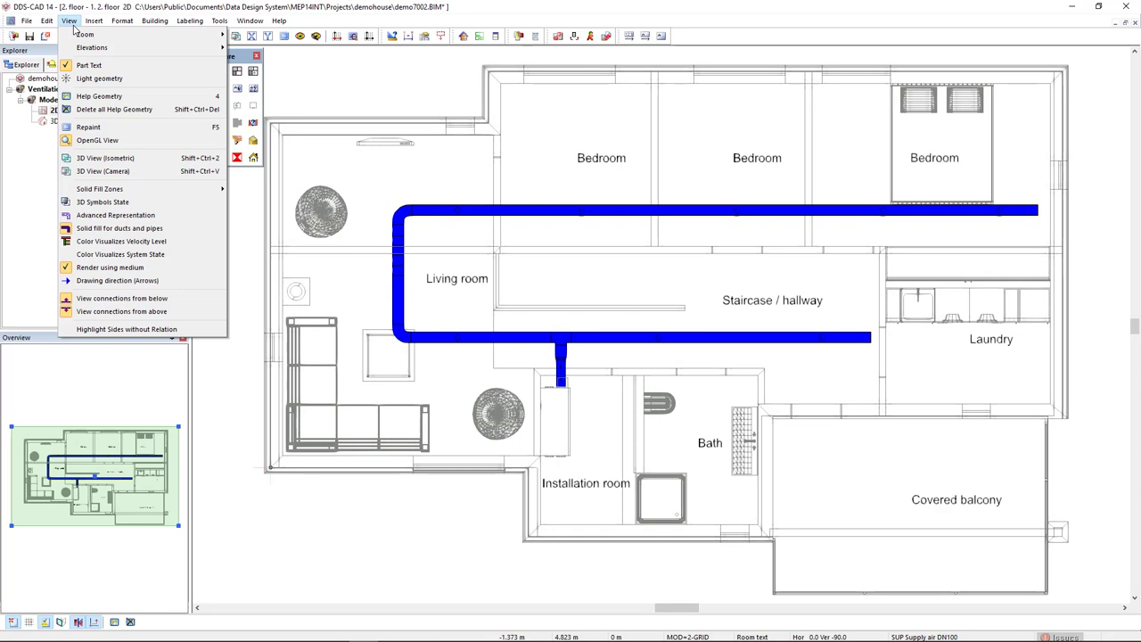
mouse_move(88, 192)
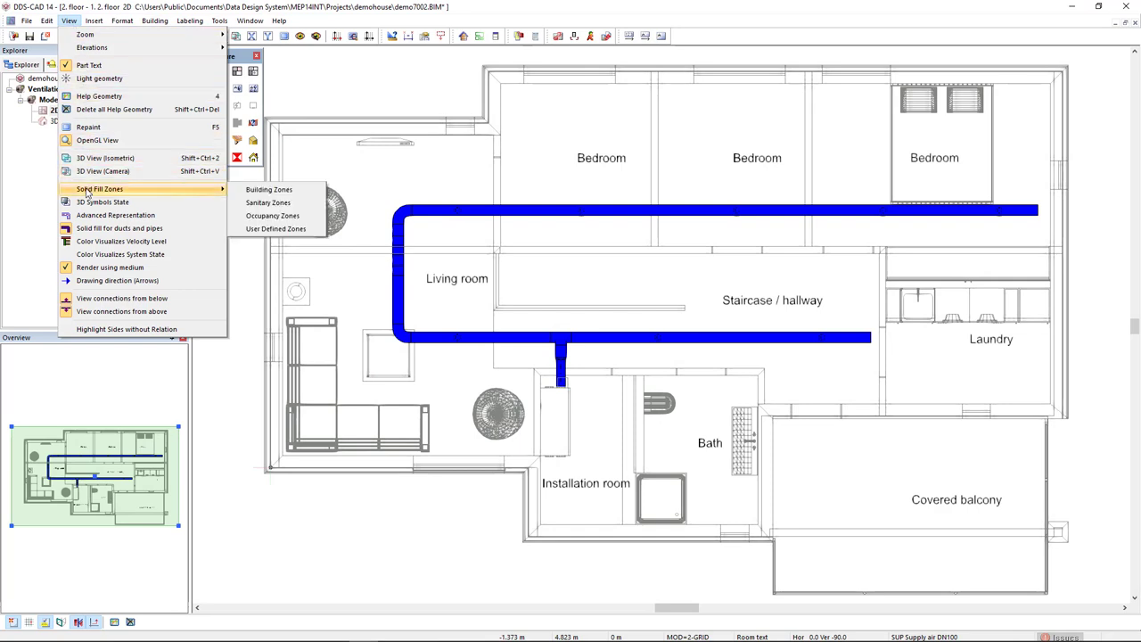
click(251, 191)
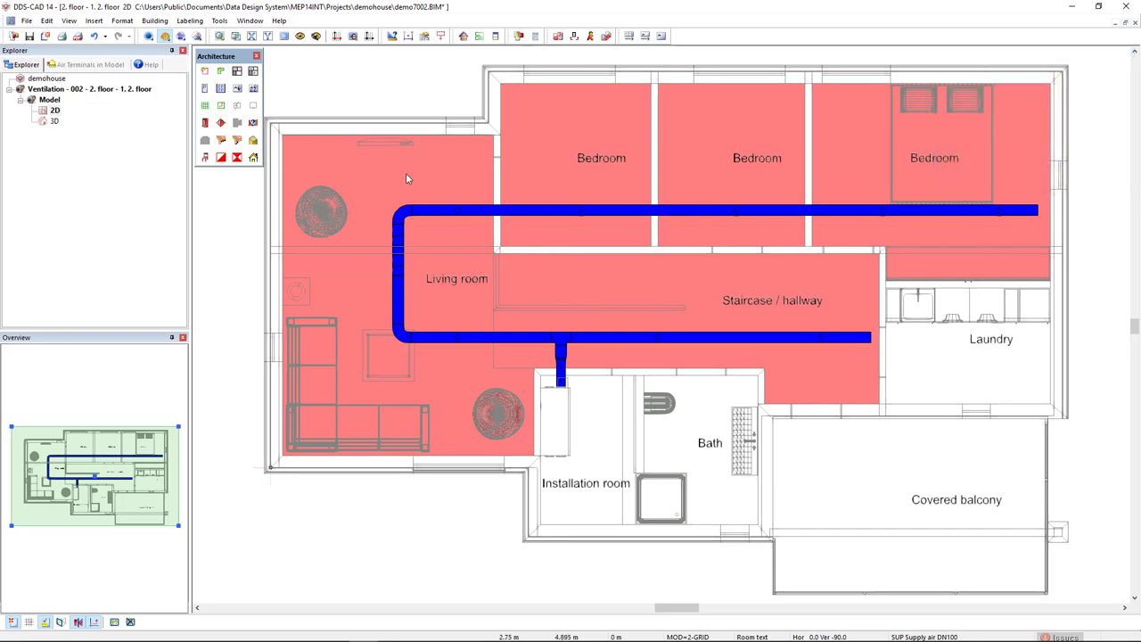
Relabel all rooms with Ventilation part text, replacing the existing room texts.
click(254, 90)
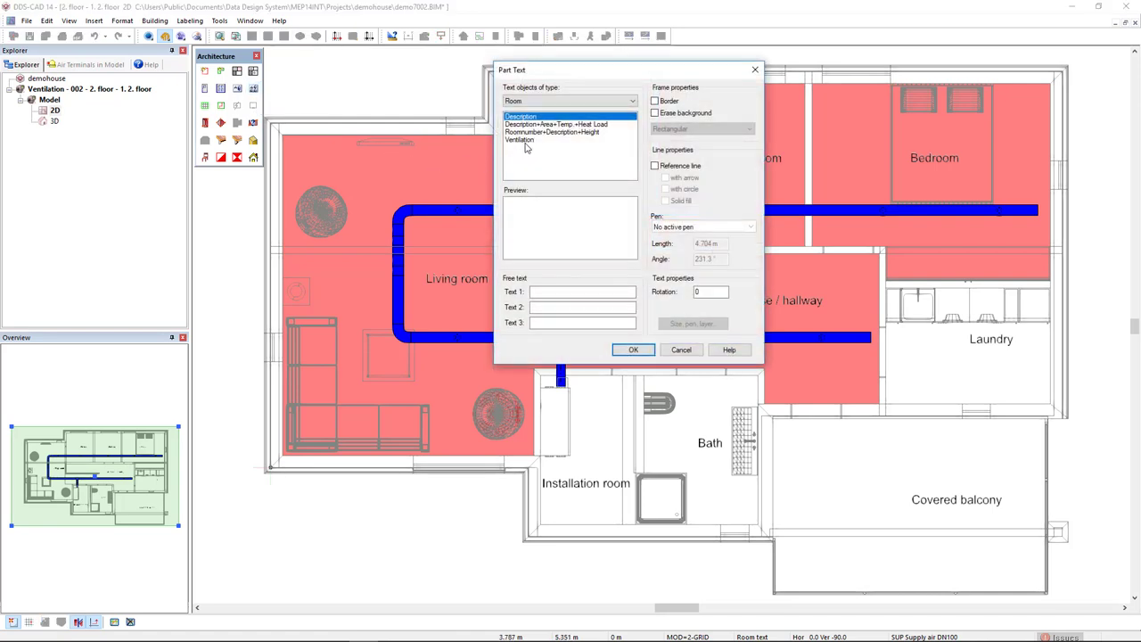
click(526, 141)
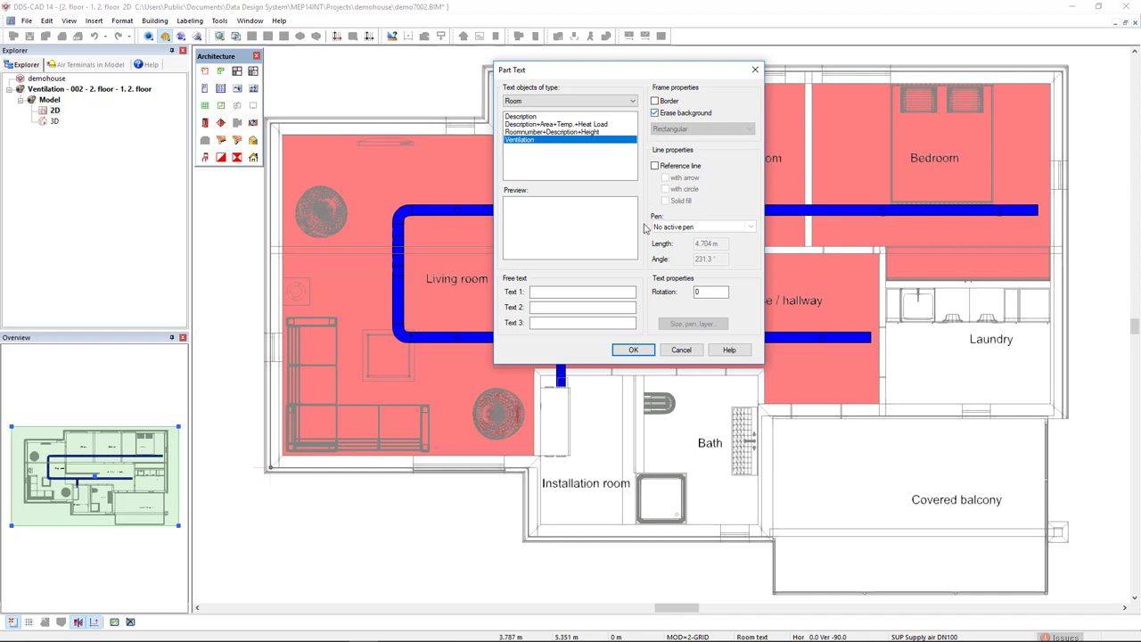
click(632, 349)
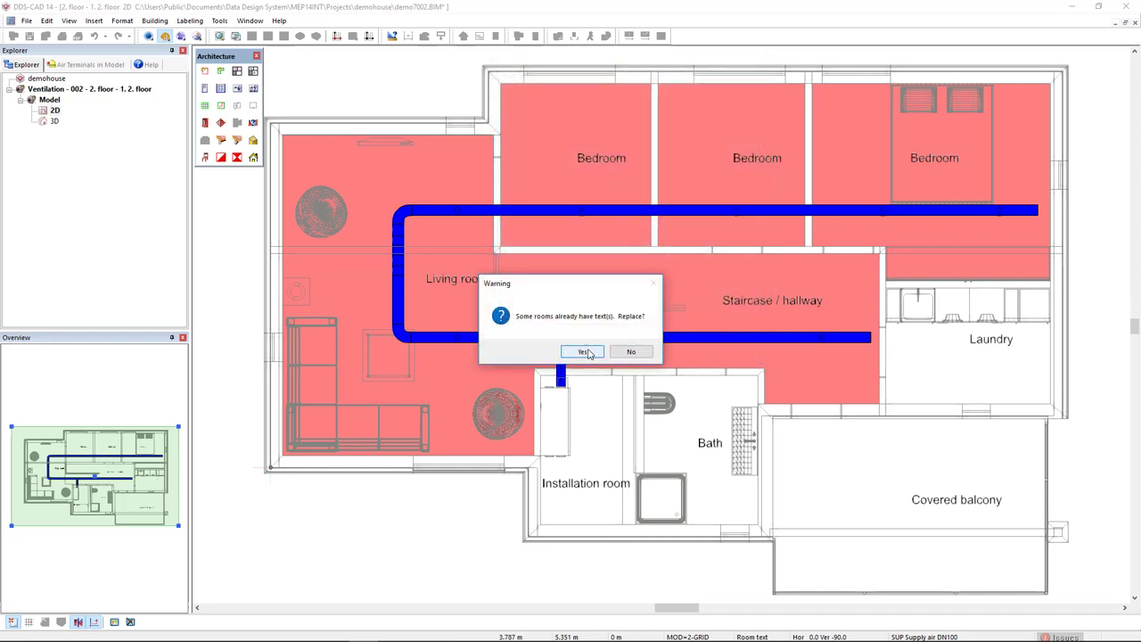
click(584, 352)
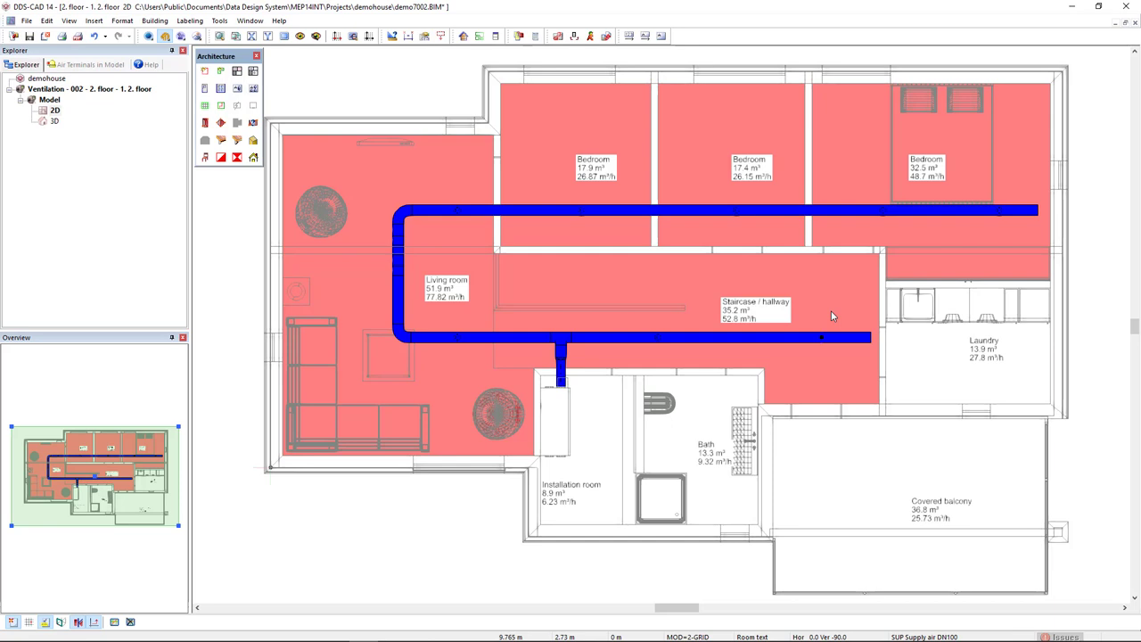
Select all eight SUP supply air terminals and activate their part text to show 30.0 m³/h.
click(426, 38)
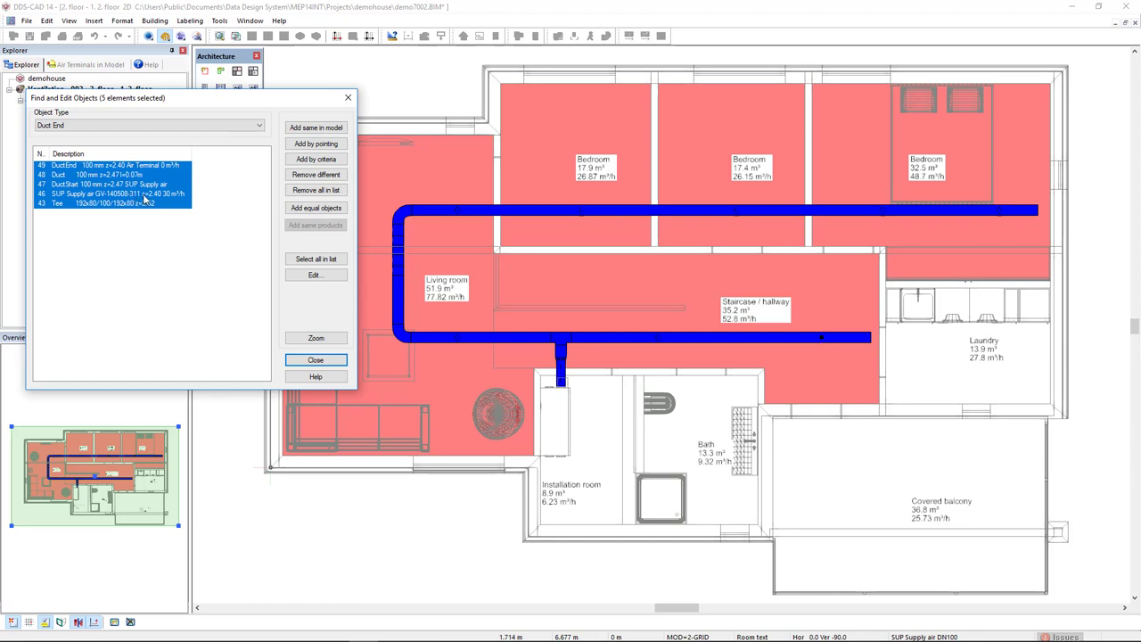
click(145, 194)
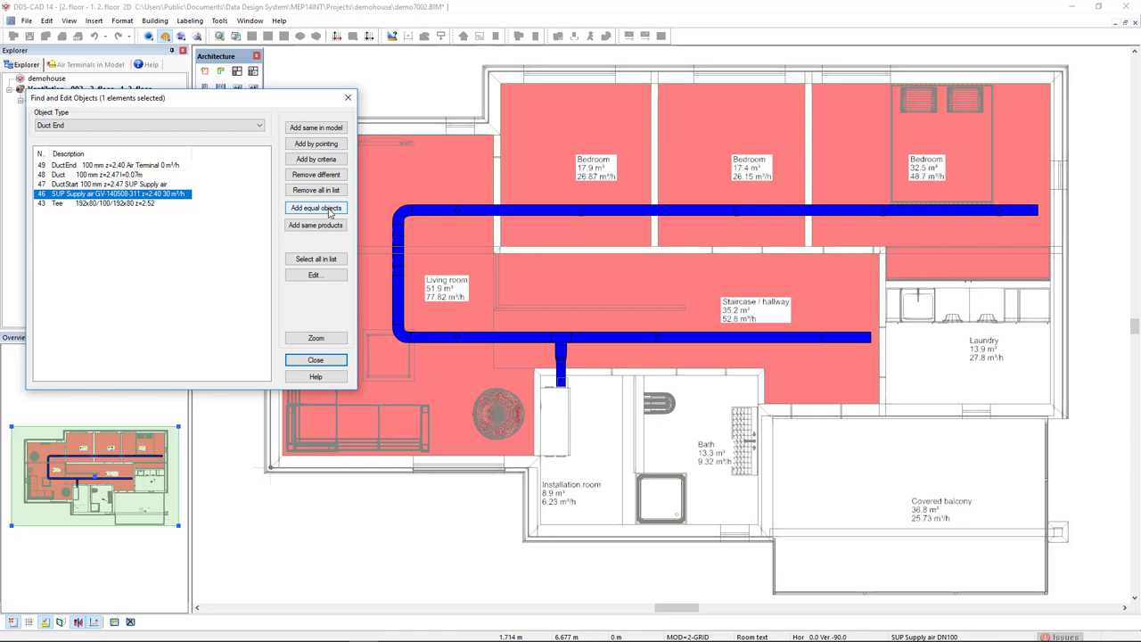
click(332, 210)
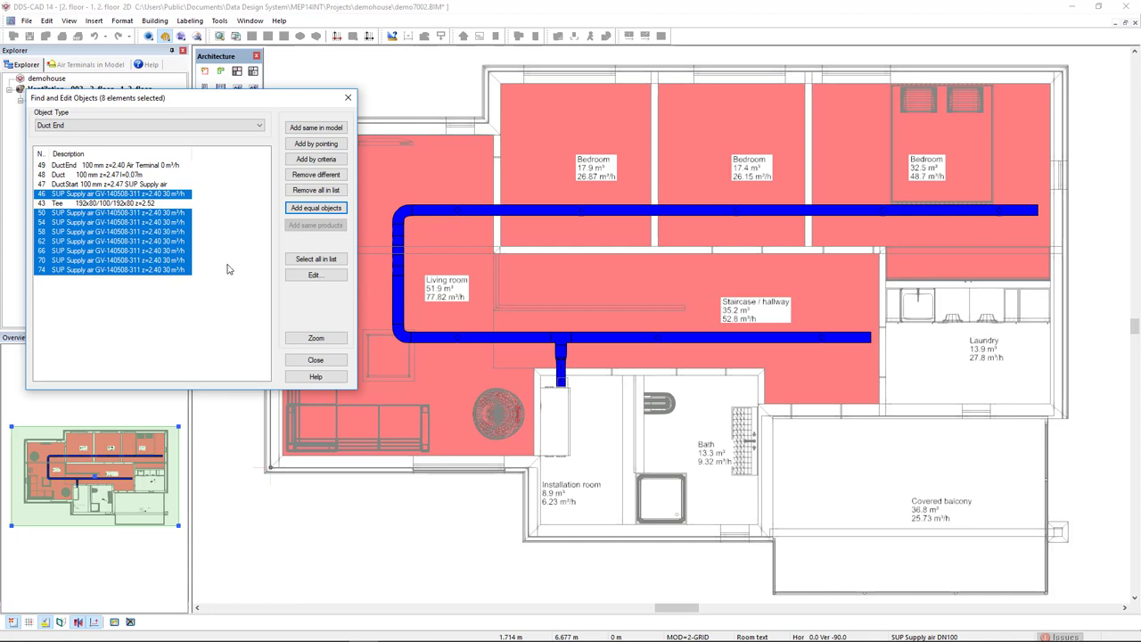
click(314, 275)
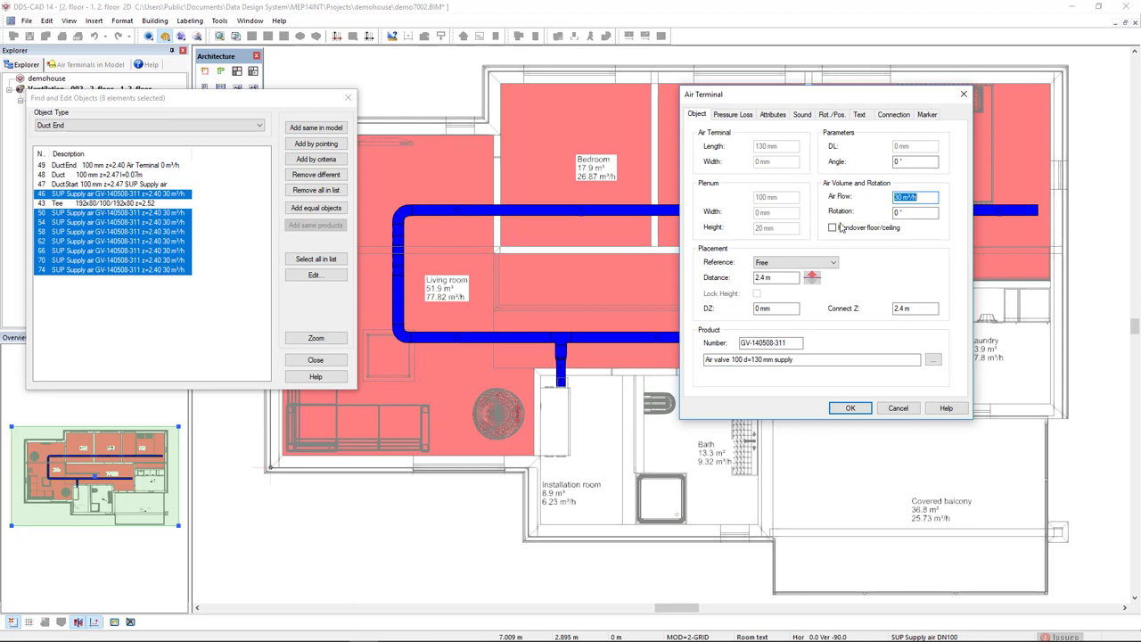
click(859, 116)
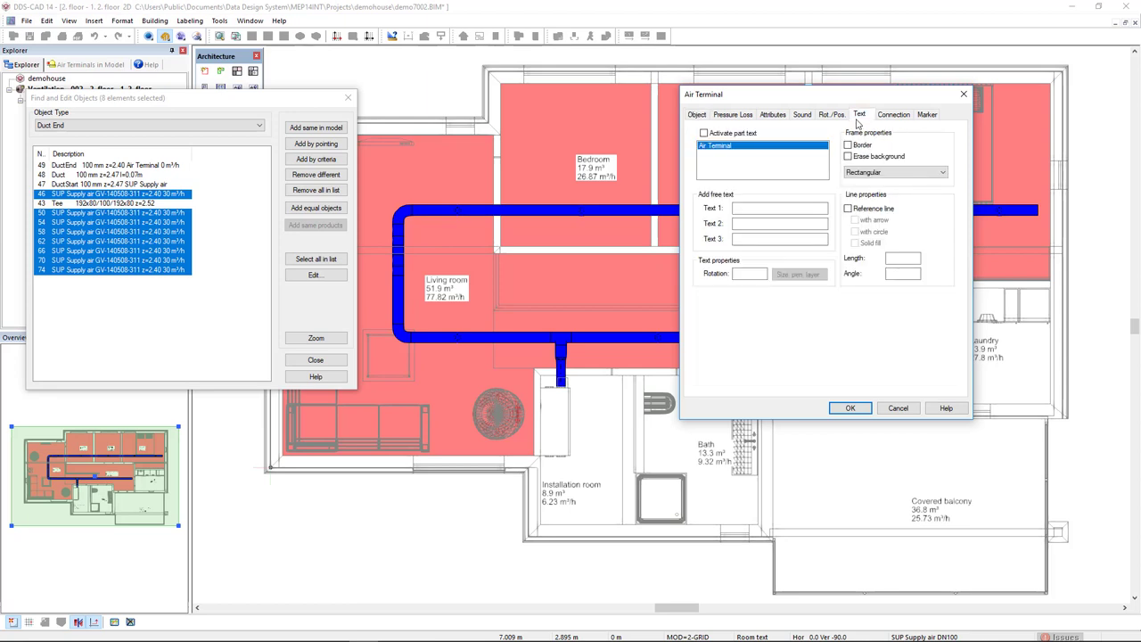
click(704, 133)
click(850, 407)
click(315, 359)
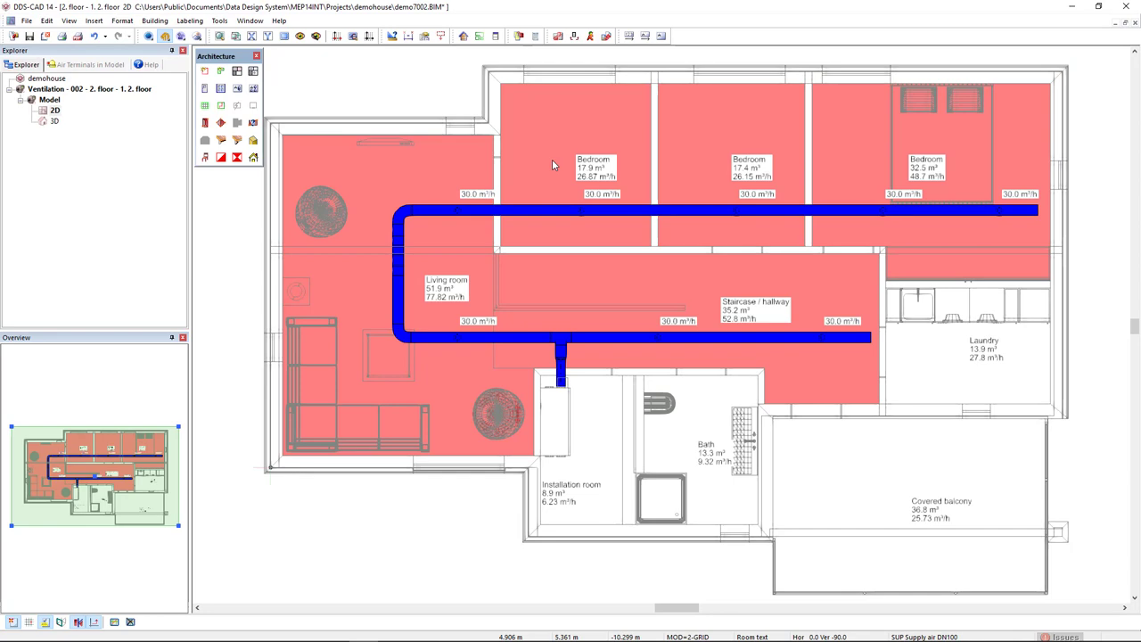
Set the 2 floor zone's ventilation system to VAC and calculate its airflow.
click(464, 36)
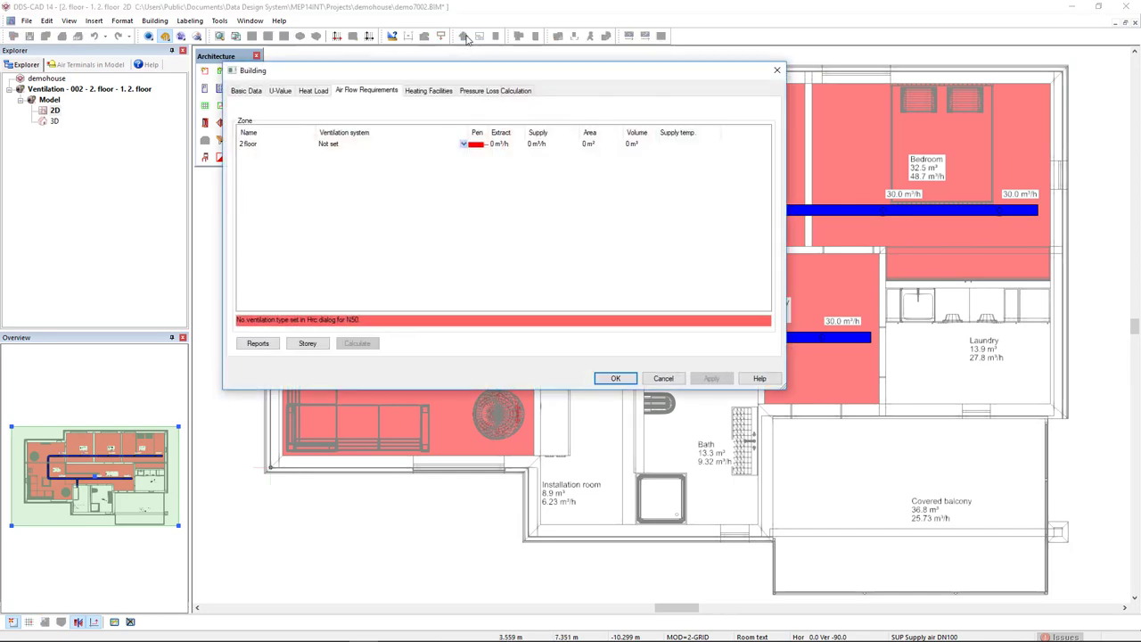
click(249, 144)
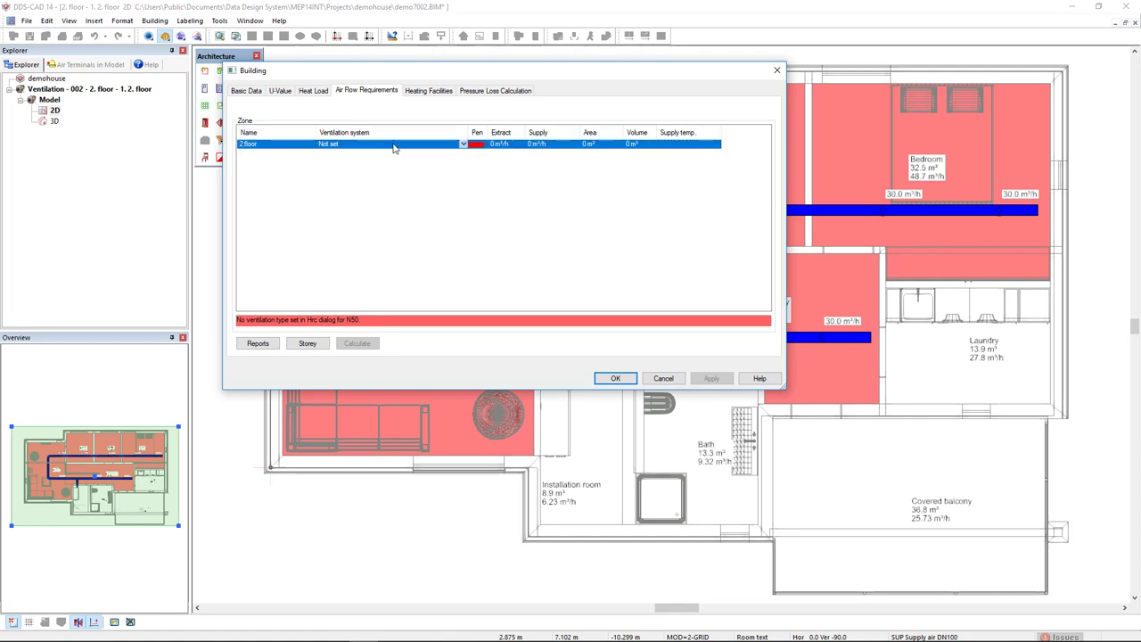
click(462, 147)
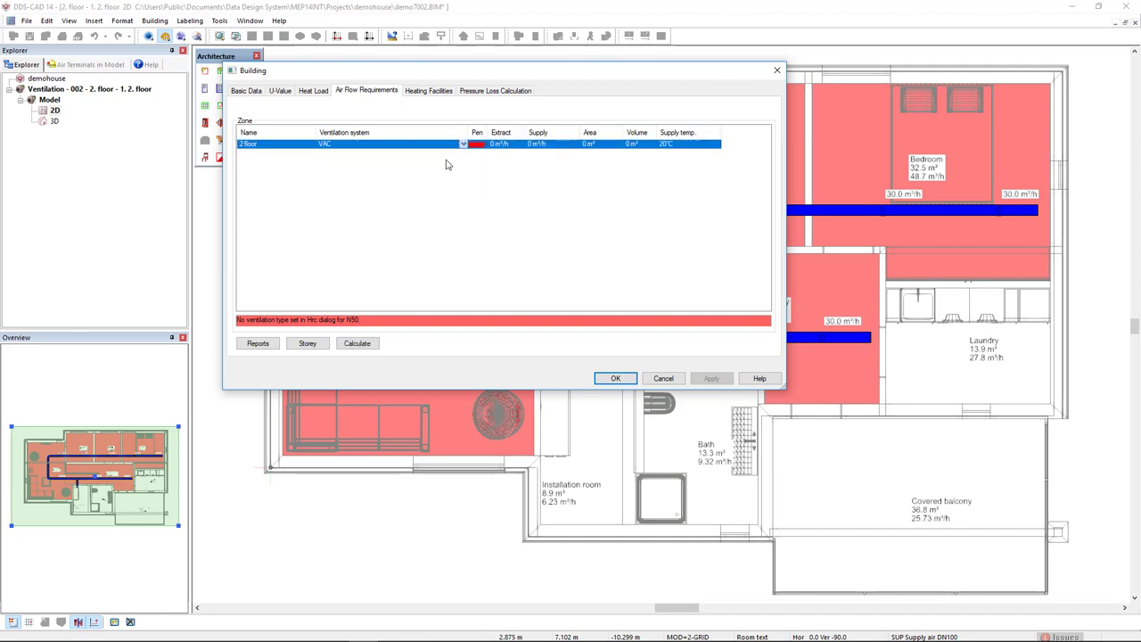
click(357, 344)
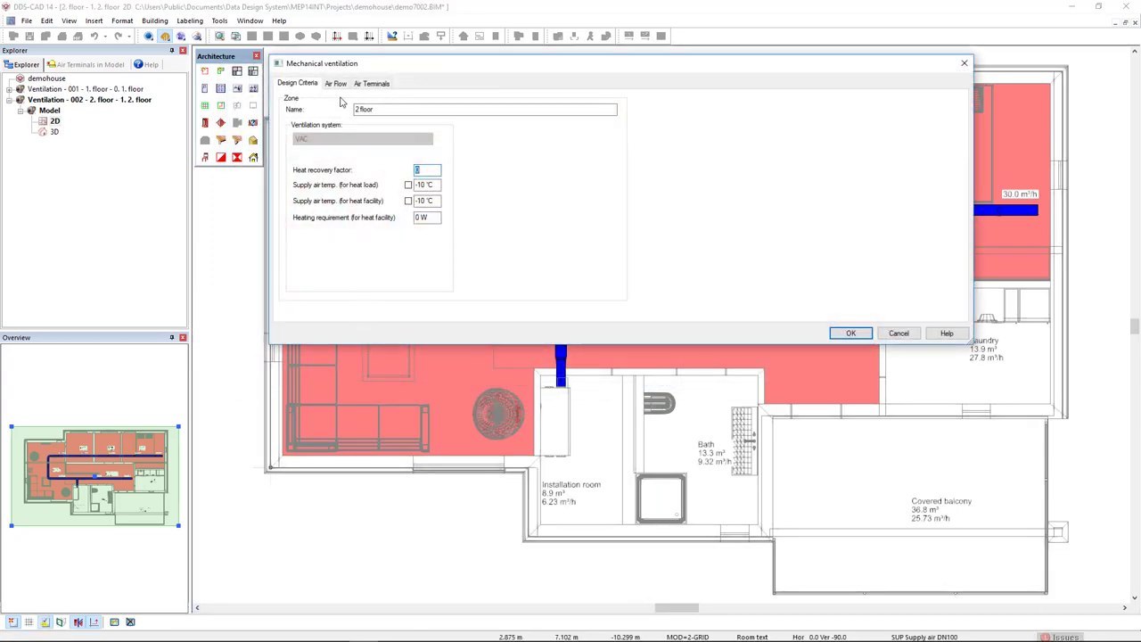
Split the supply airflow across the eight terminals and view the living-room overload issues.
click(337, 84)
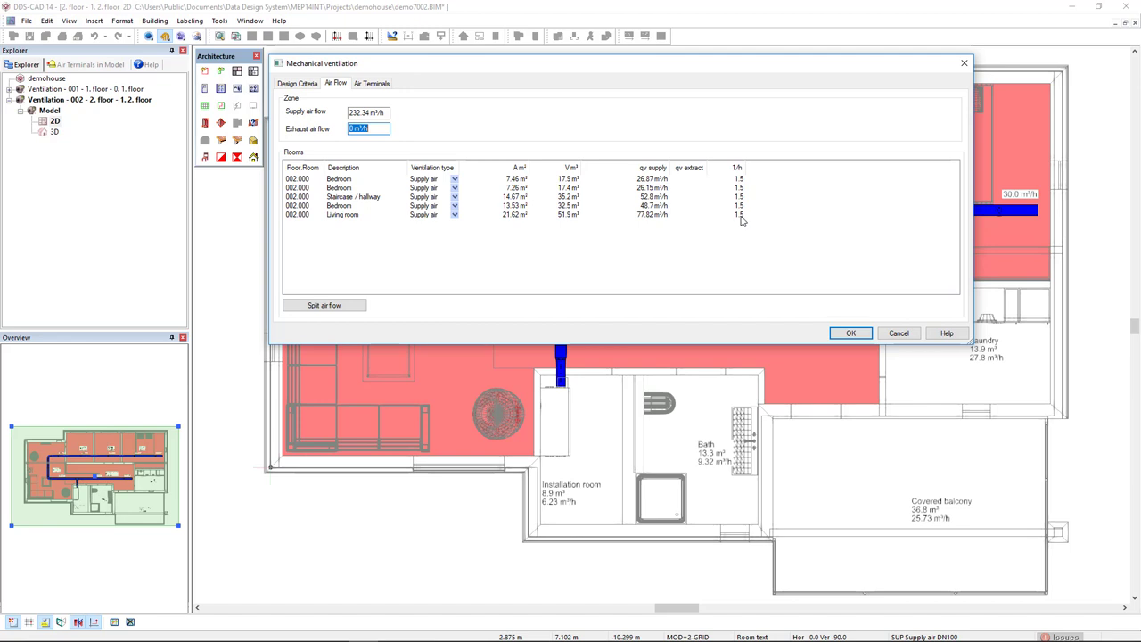
click(371, 83)
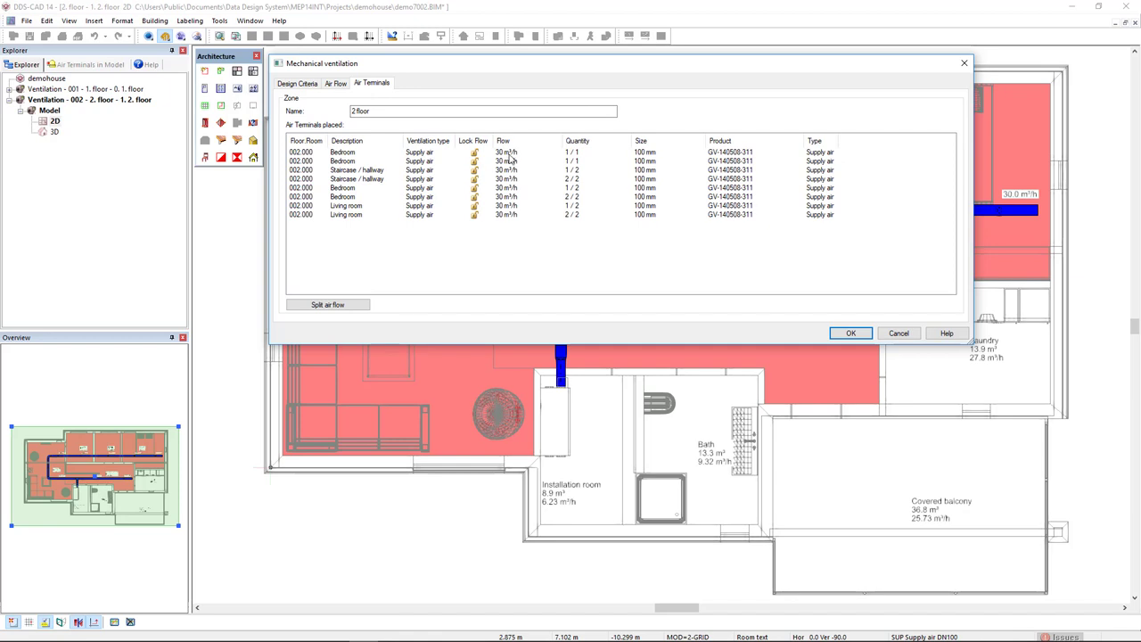
click(353, 306)
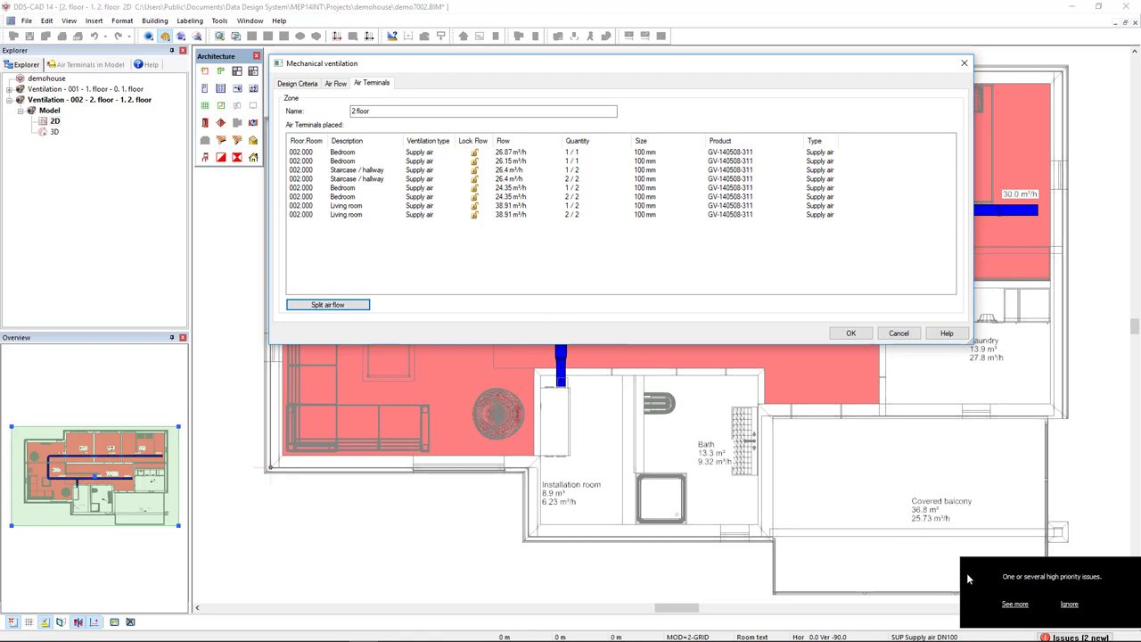
click(1013, 605)
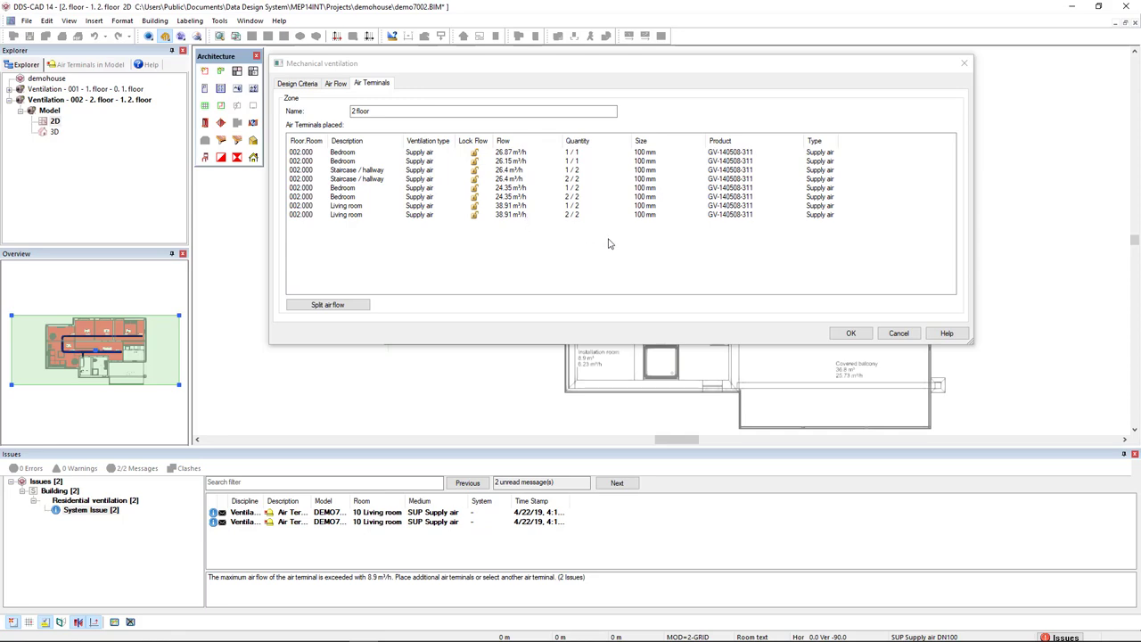
Accept both ventilation dialogs and zoom in on the living-room duct loop.
click(847, 332)
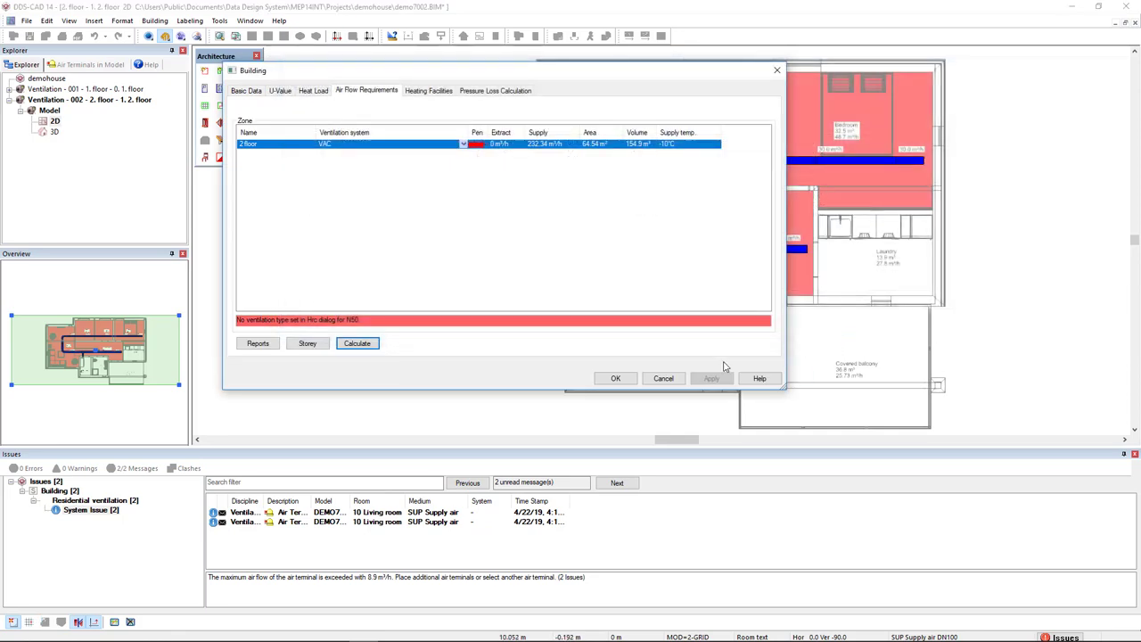
click(623, 381)
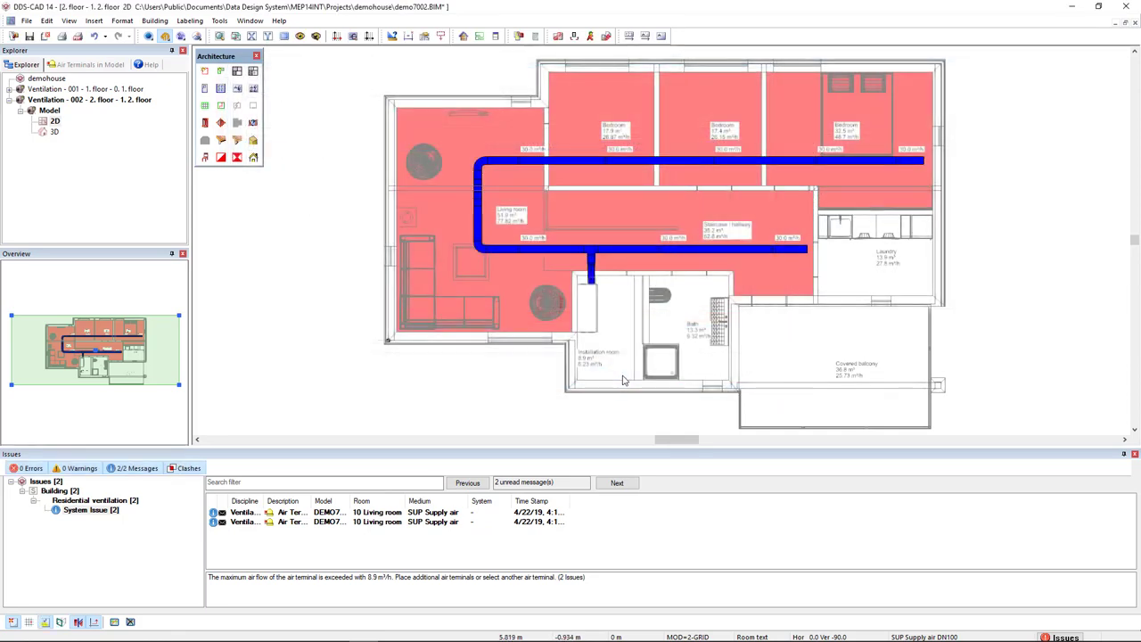
click(285, 37)
drag(460, 132, 634, 281)
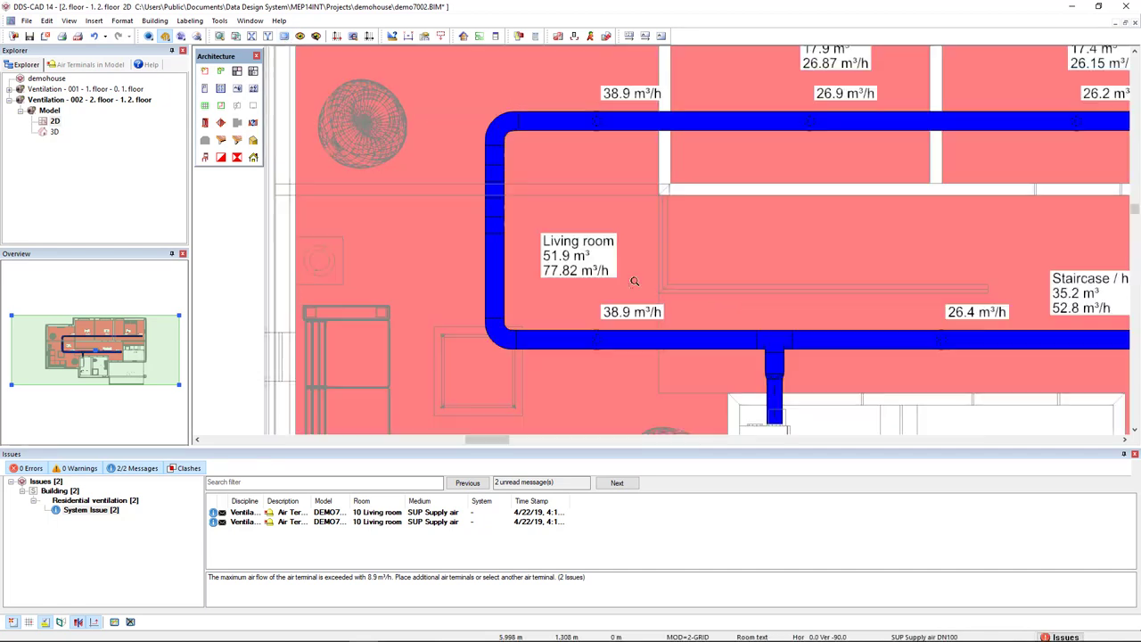
scroll(633, 280, down, 1)
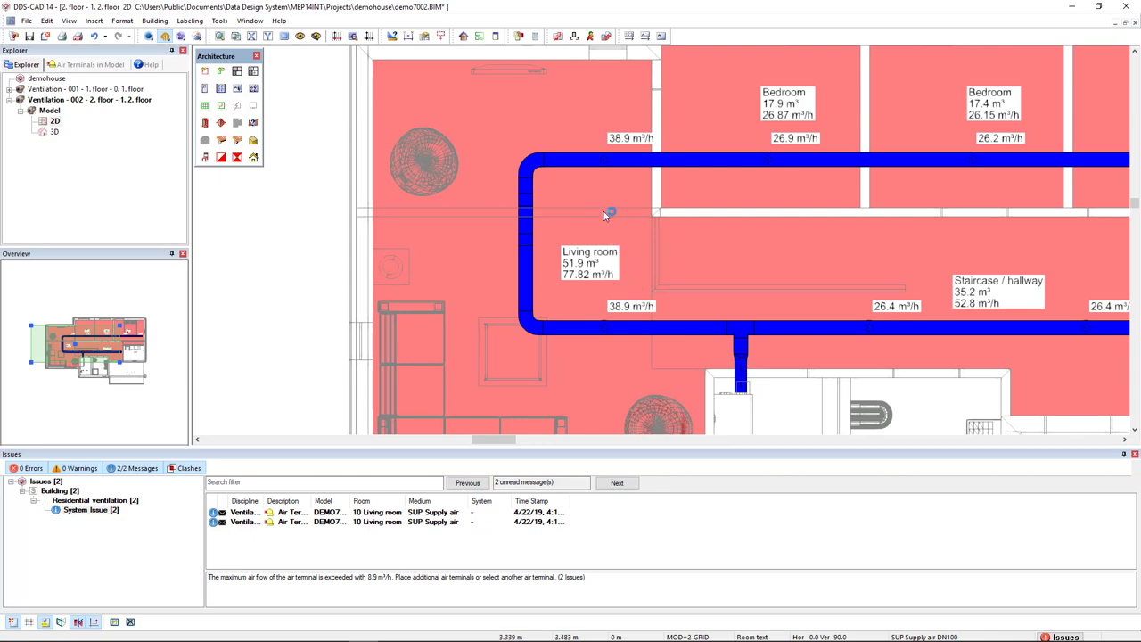
Review the living room's properties, confirming its 77.82 m³/h required airflow.
click(503, 37)
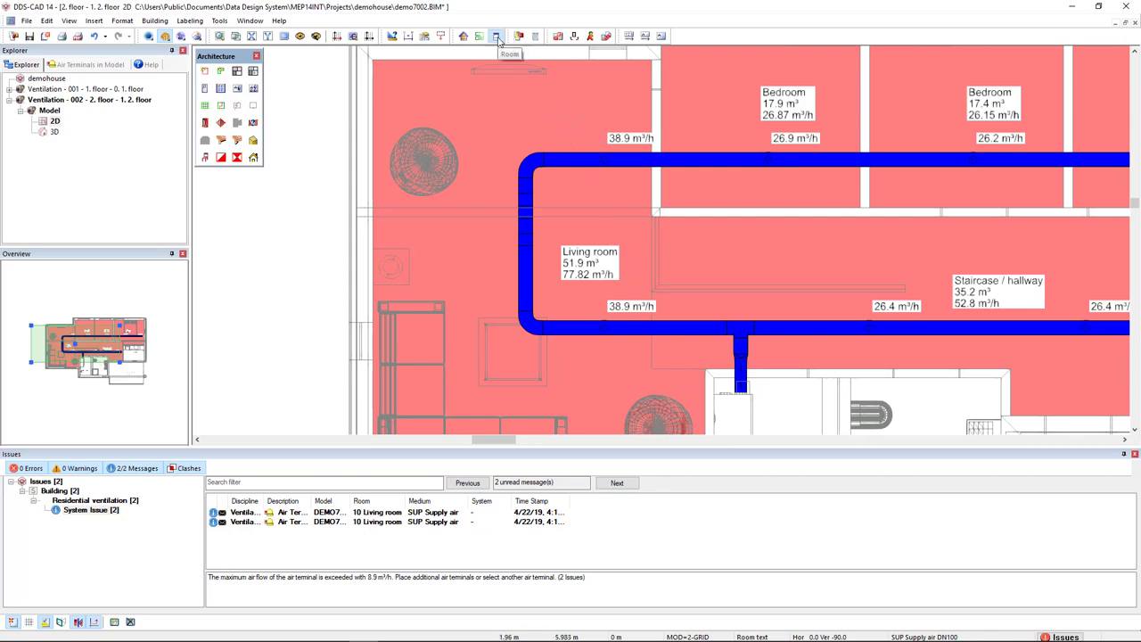
click(482, 265)
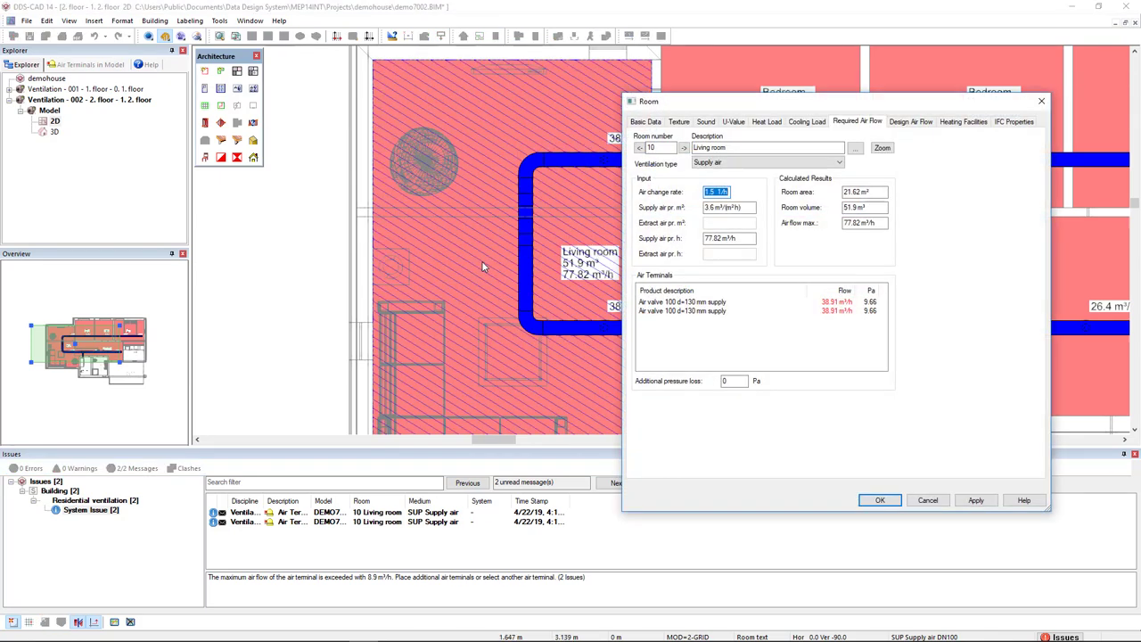
drag(771, 109, 857, 80)
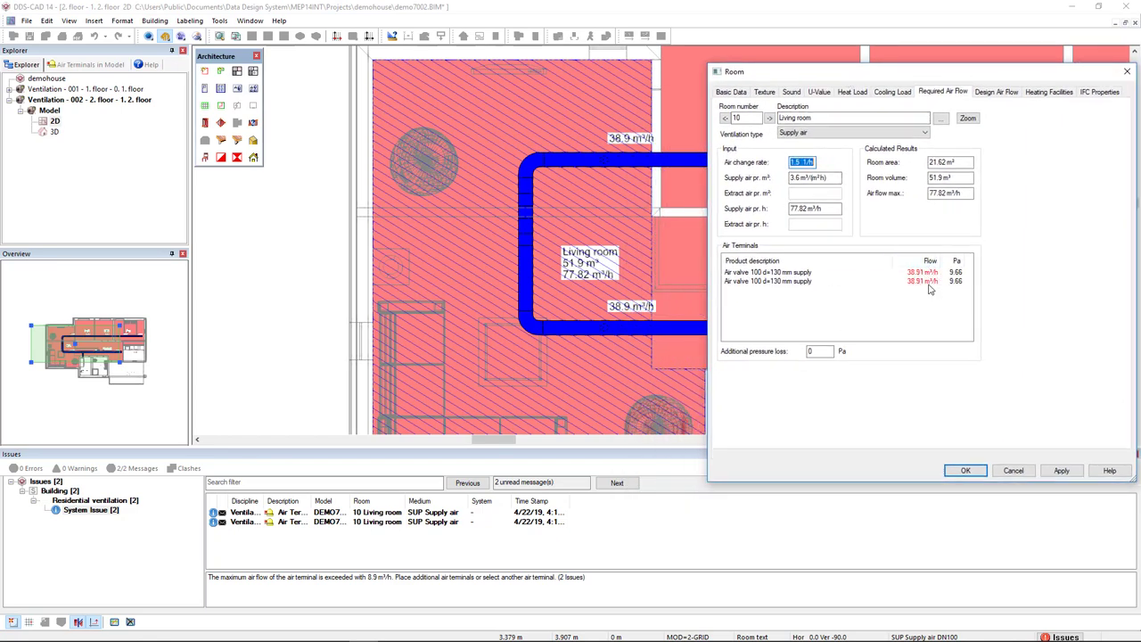
click(966, 472)
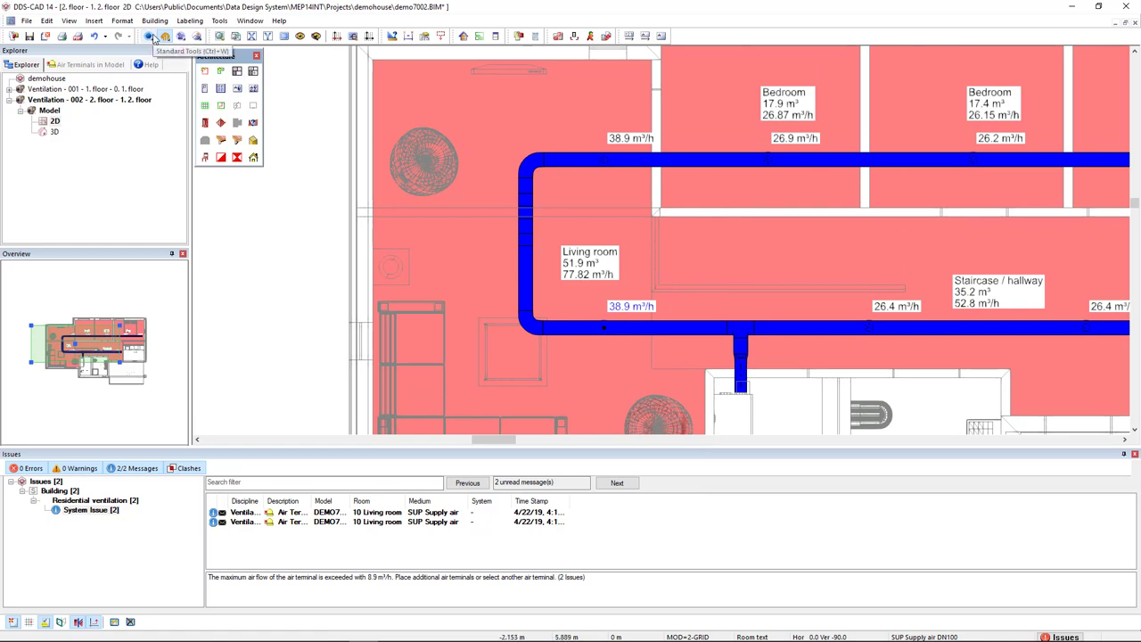
Repeat a duct branch to add a third terminal on the living-room duct, then reopen airflow requirements.
click(152, 37)
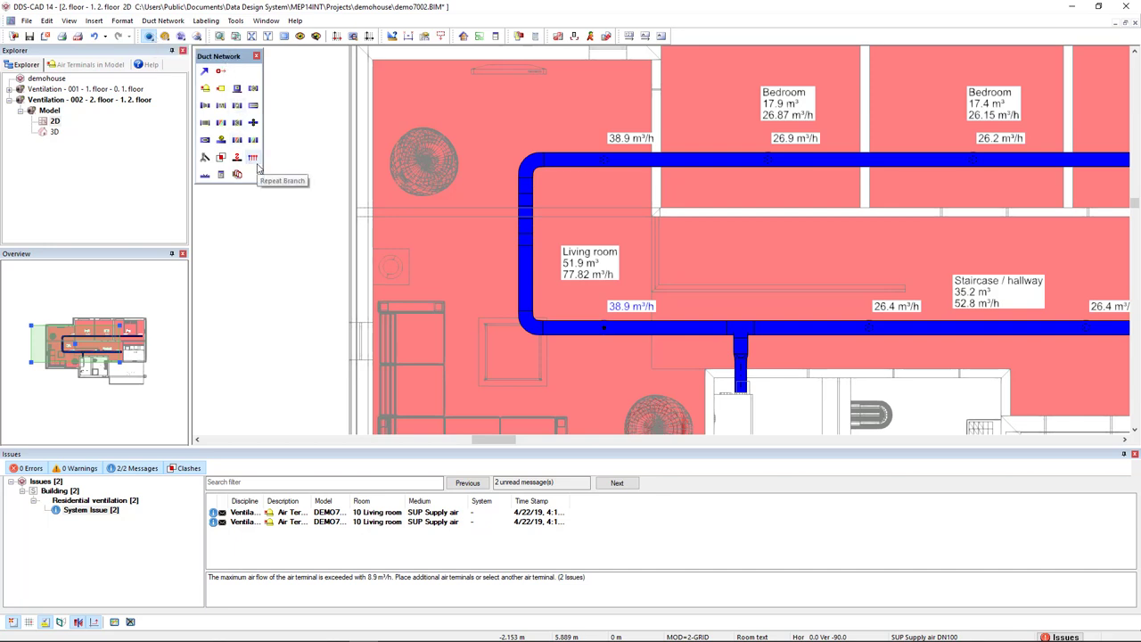
click(256, 164)
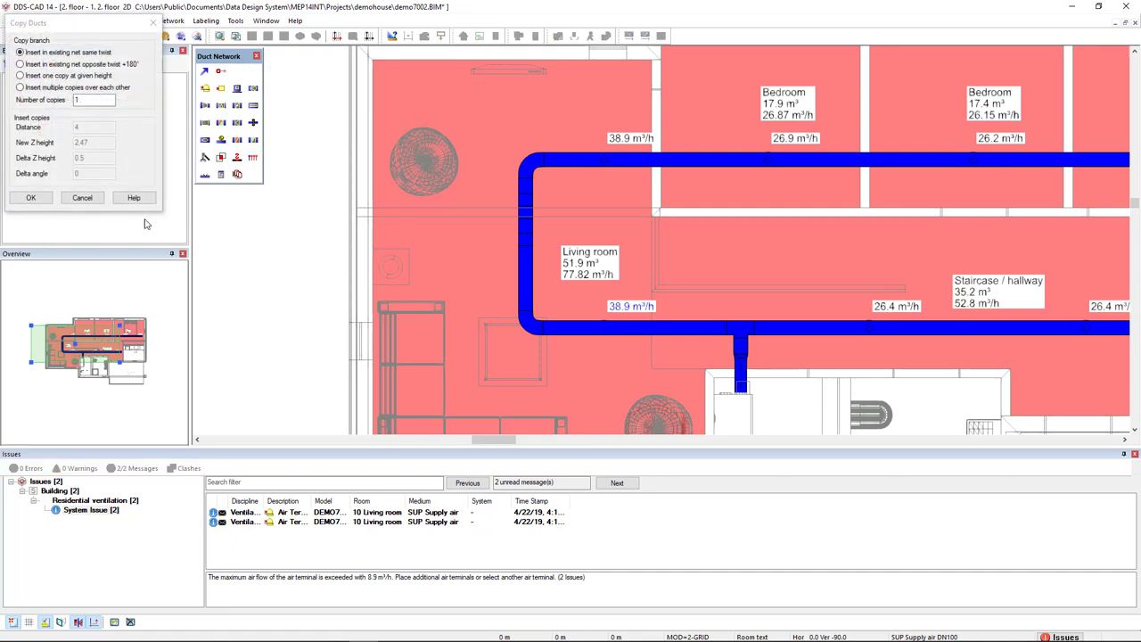
click(31, 198)
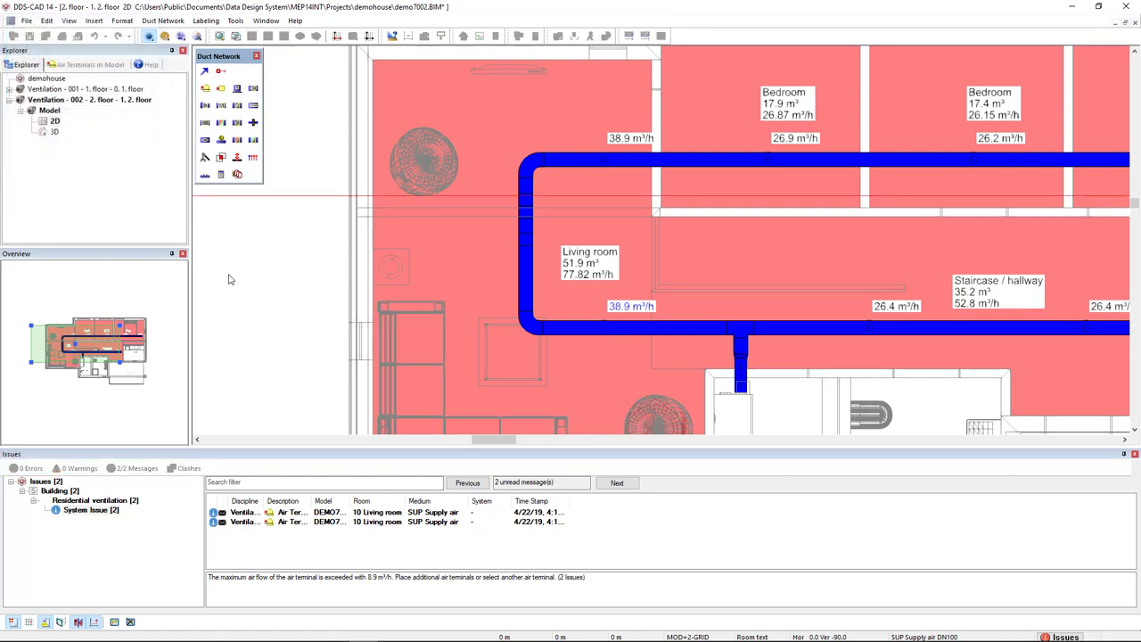
click(524, 277)
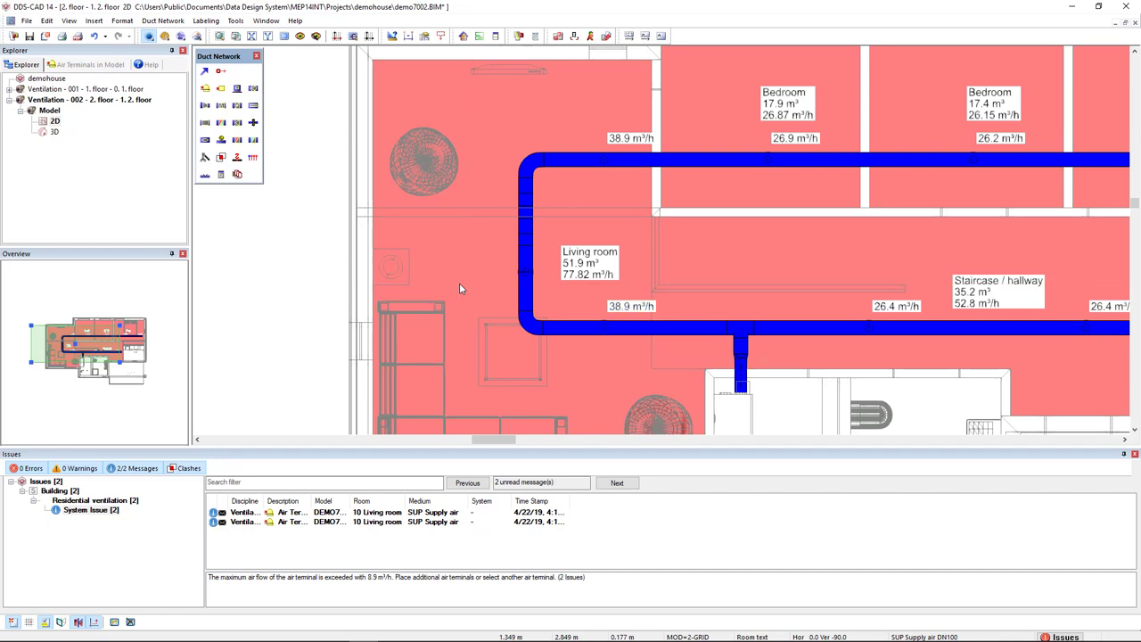
click(463, 36)
Recalculate the 2.floor zone and re-split airflow, giving each living-room terminal 25.94 m³/h.
click(257, 145)
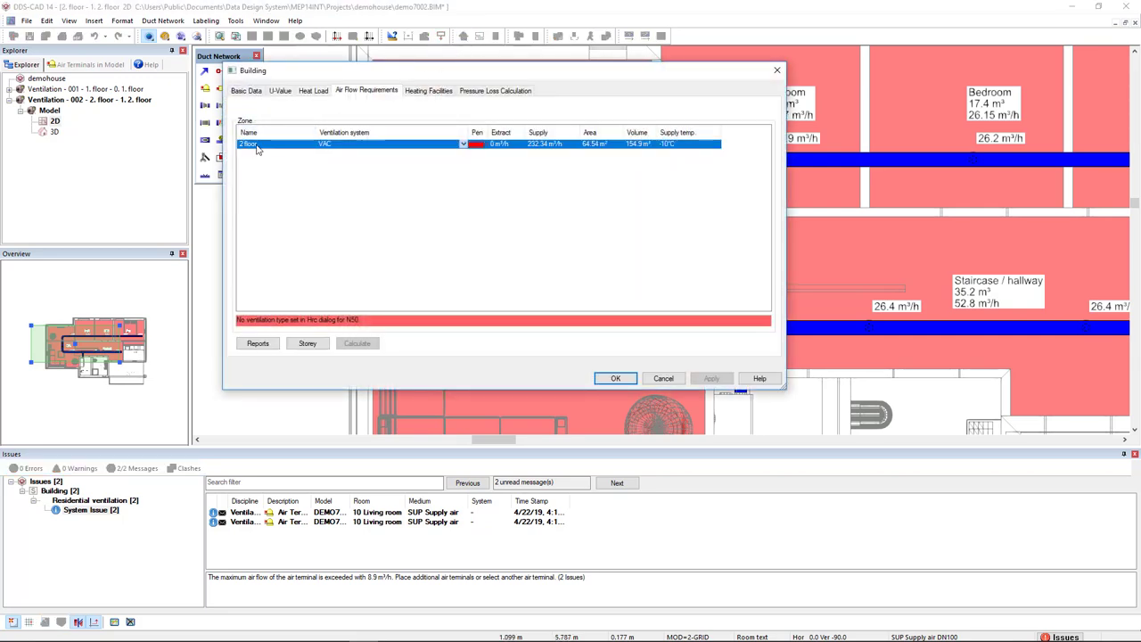
click(354, 347)
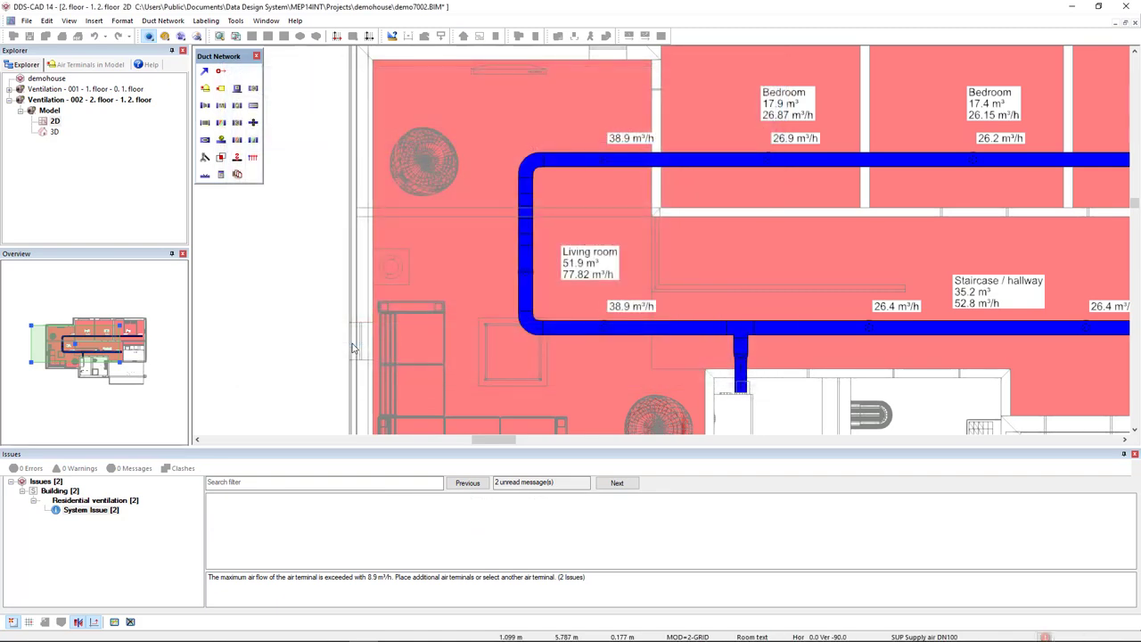
click(367, 85)
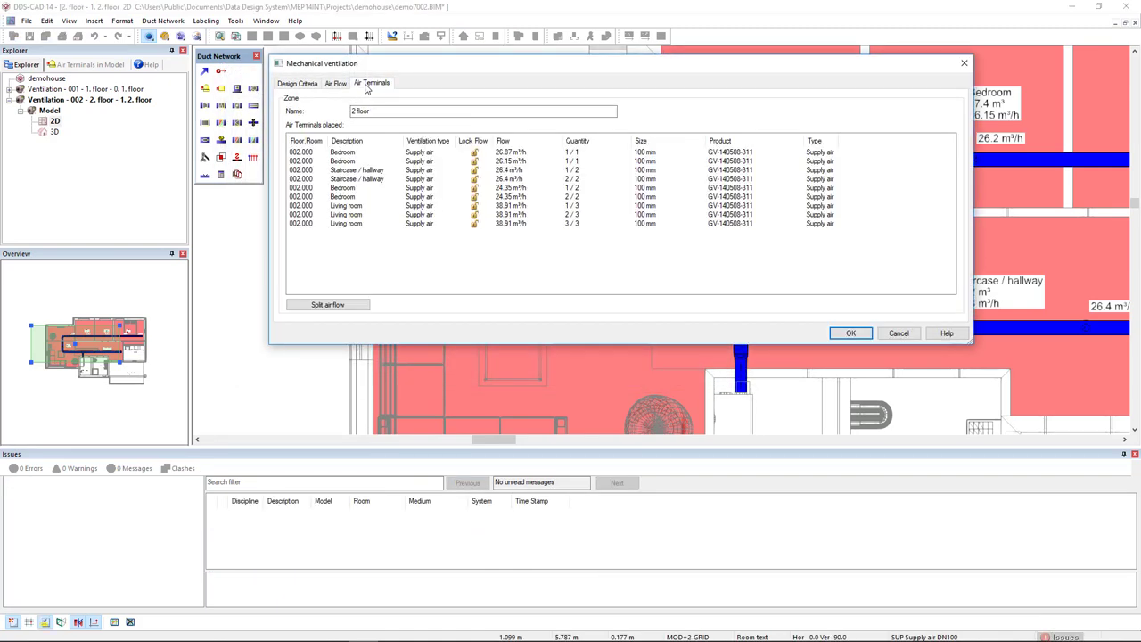
click(341, 304)
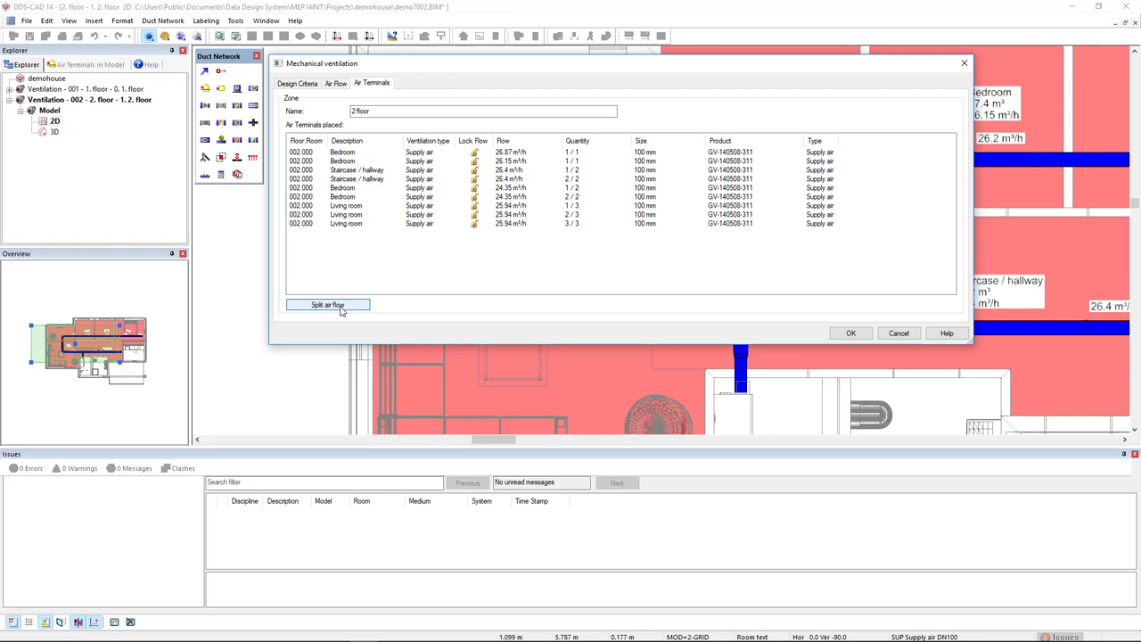